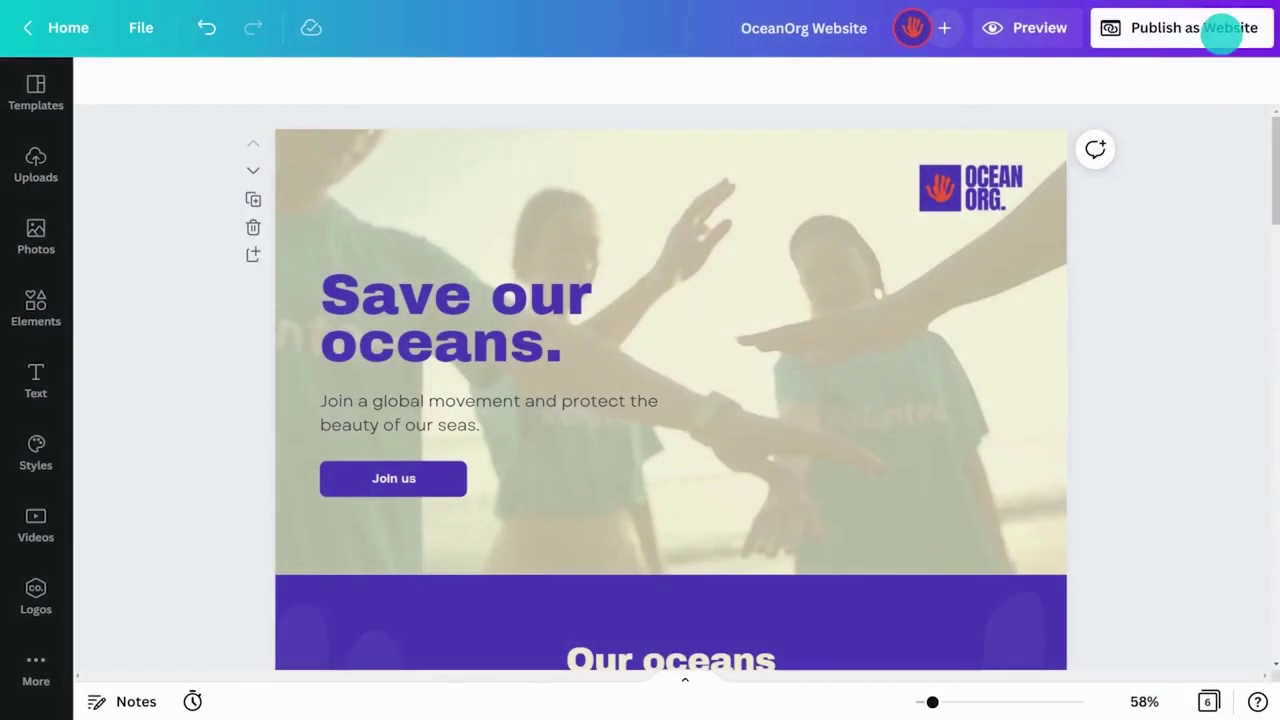
- Keep Free domain and enter oceanorginternational as the .my.canva.site subdomain
scroll(1243, 124, "down", 1)
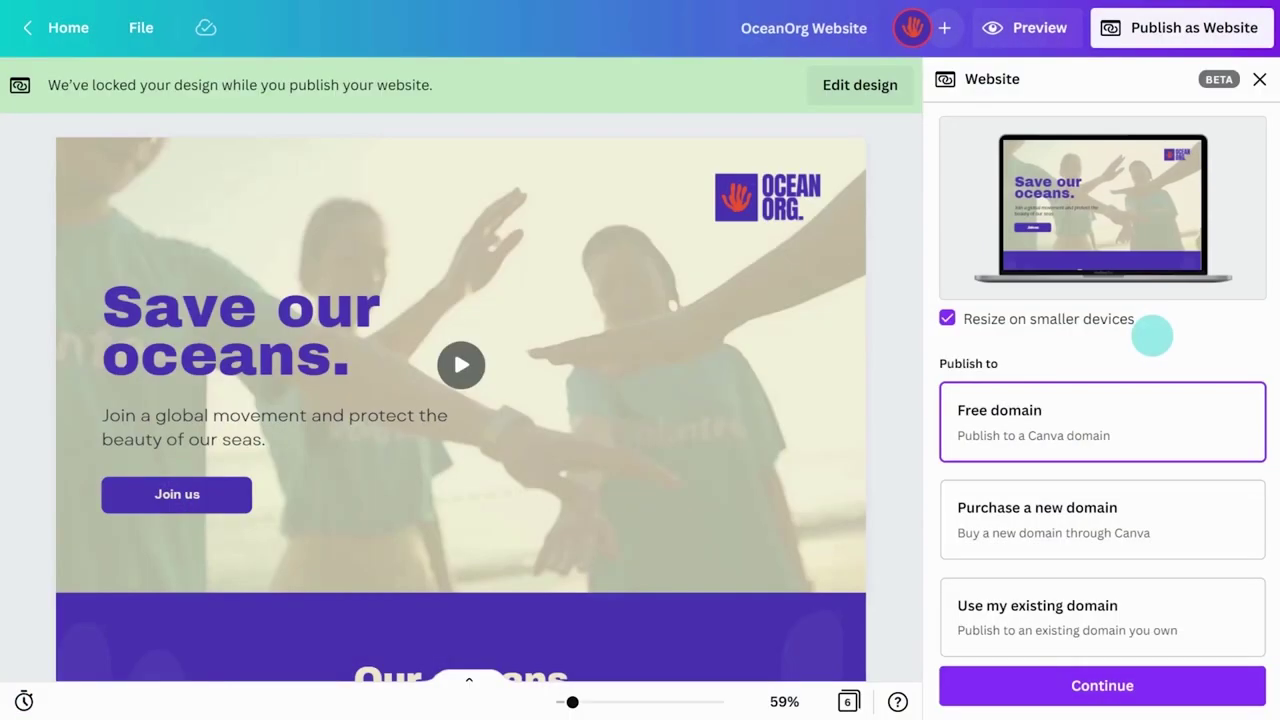
left_click(1114, 684)
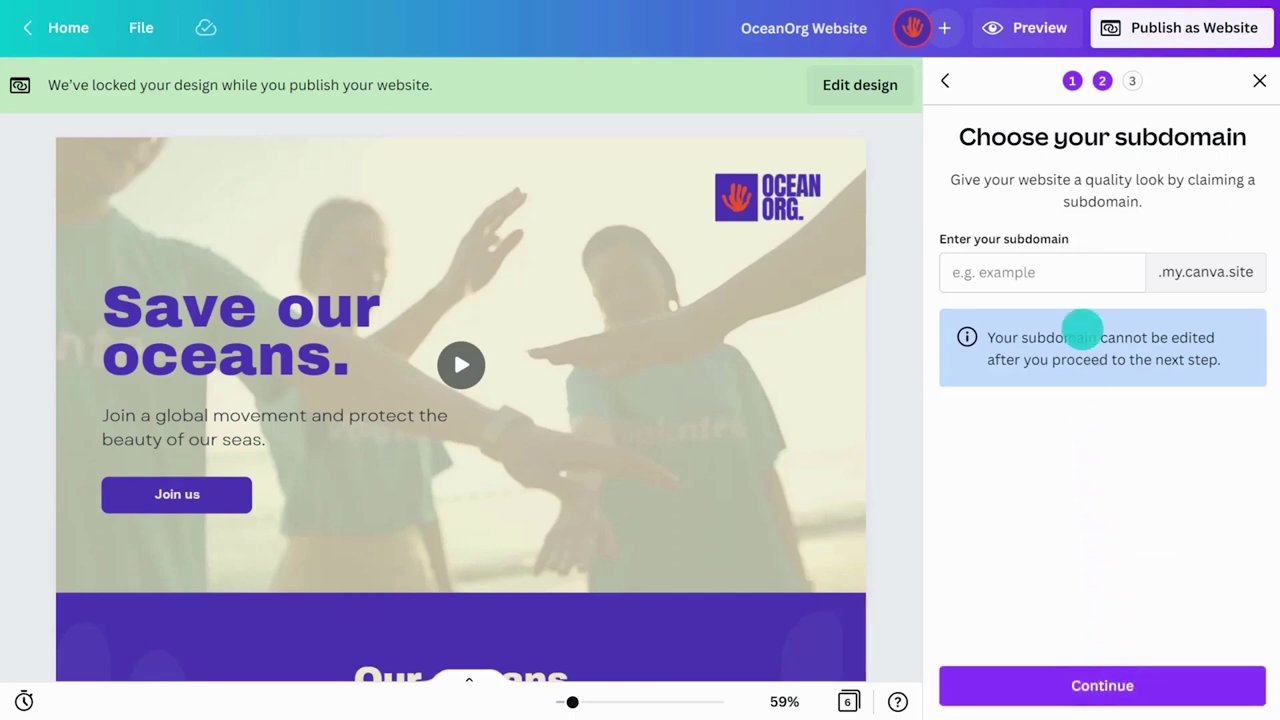
left_click(1078, 283)
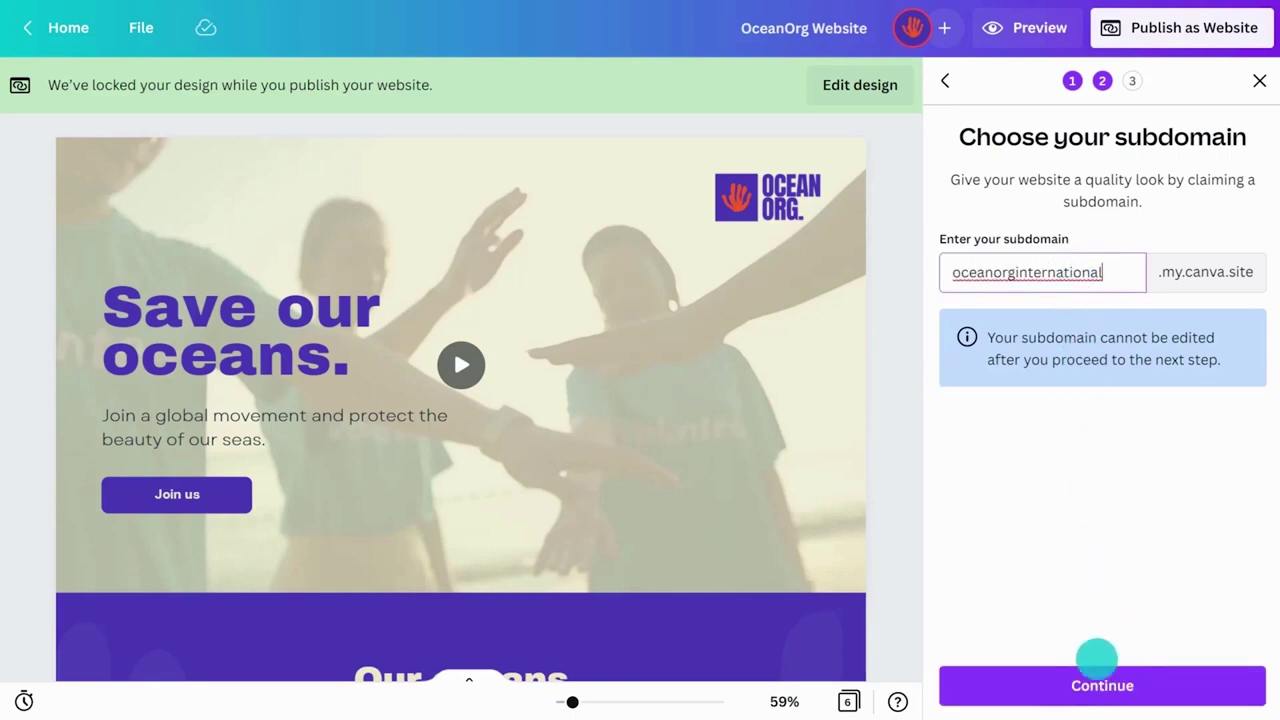
left_click(1097, 670)
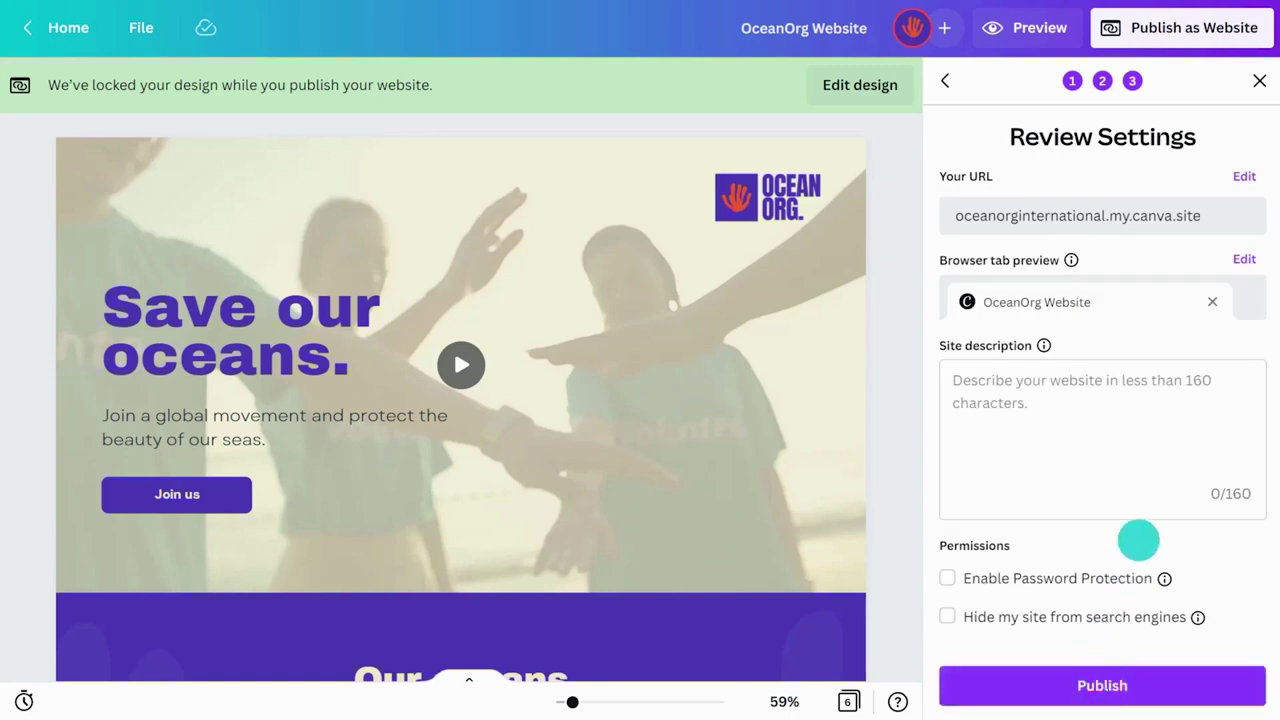
- Set the browser tab title to Ocean Org International and use the round Ocean Org logo as favicon
left_click(1245, 177)
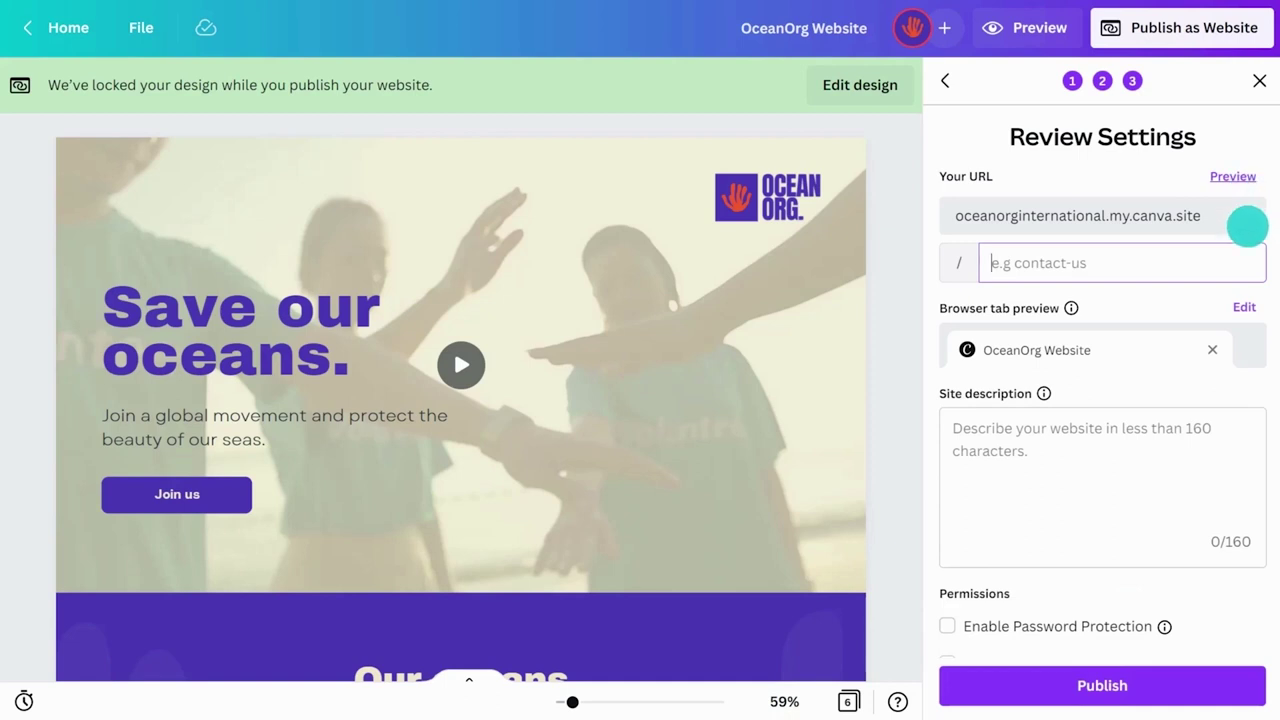
left_click(1238, 308)
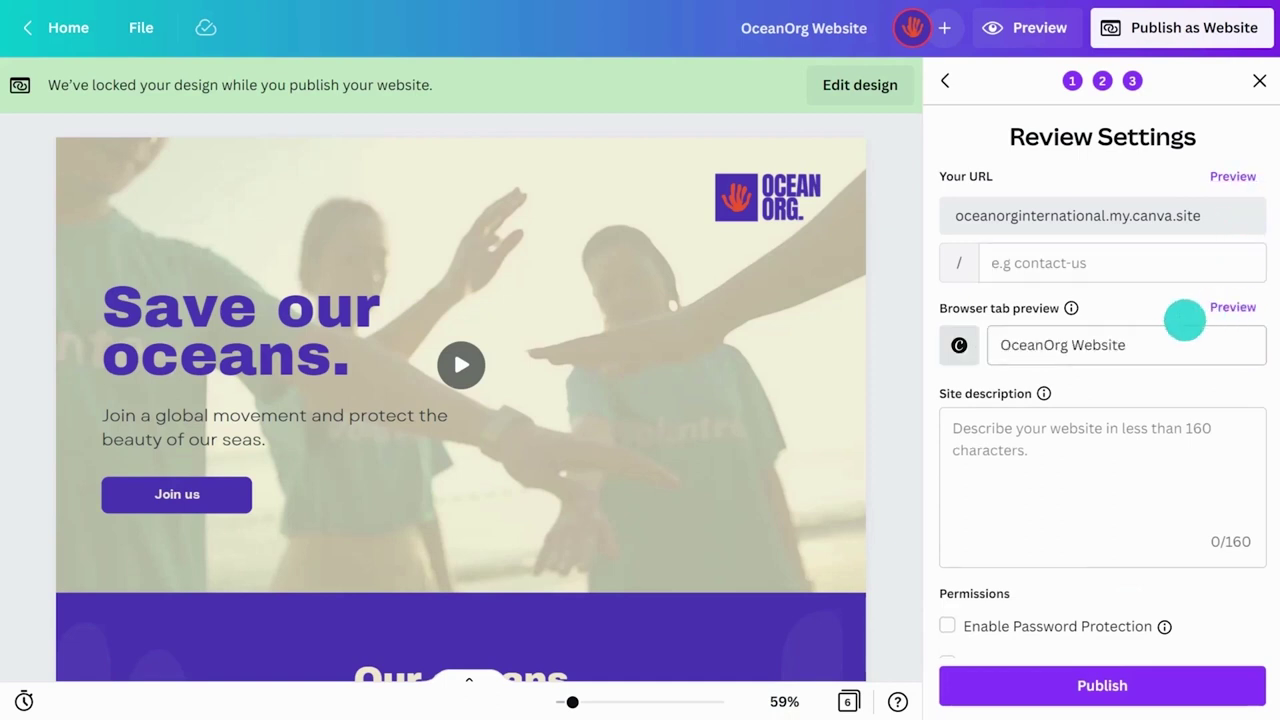
left_click(1060, 345)
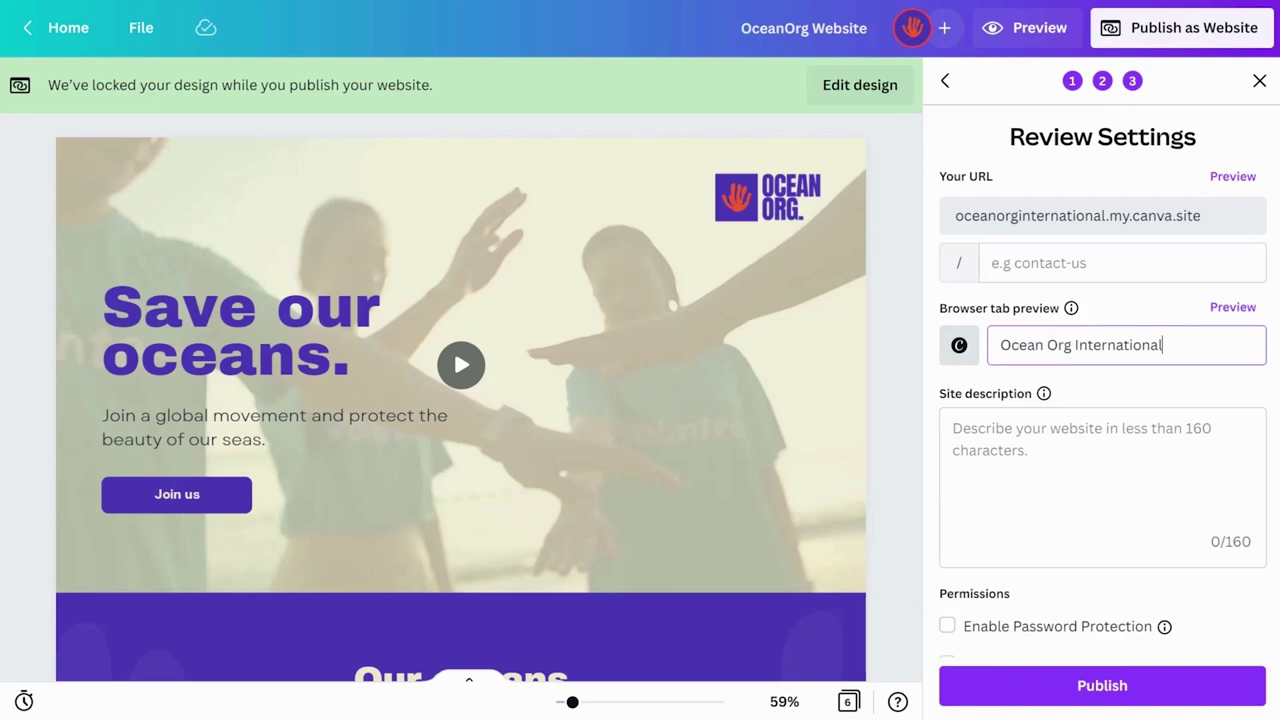
key("Return")
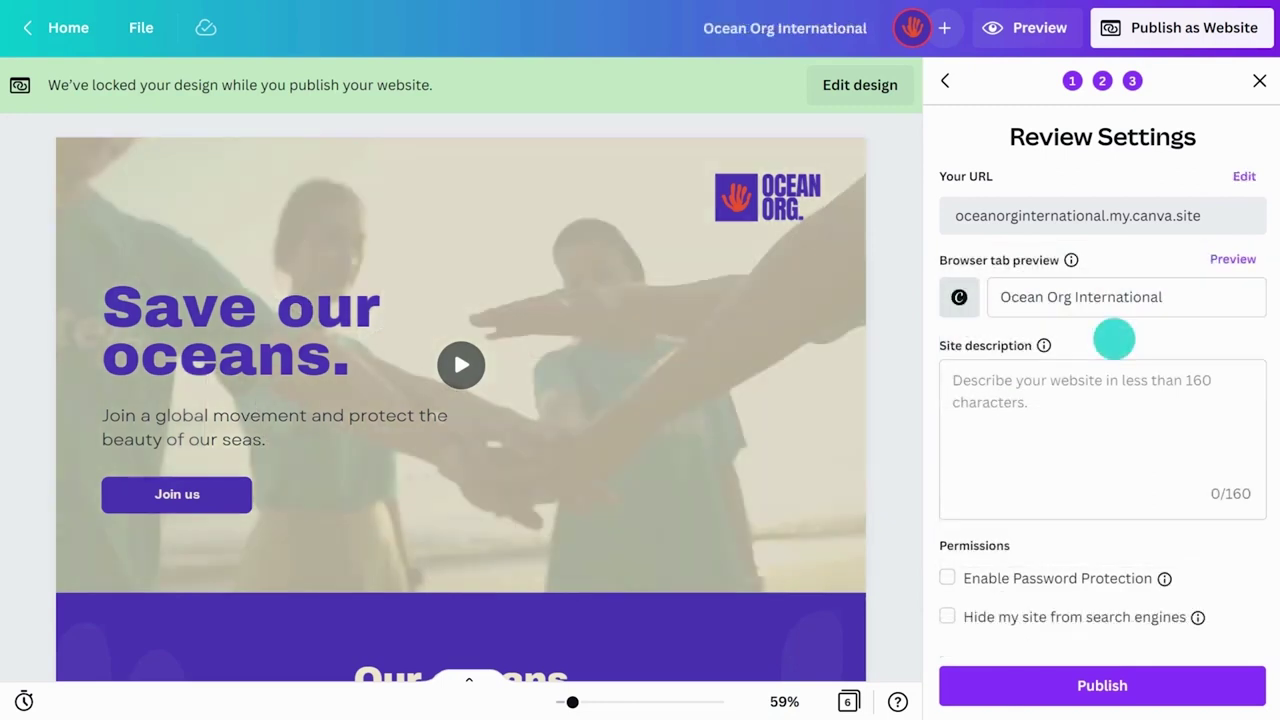
left_click(957, 297)
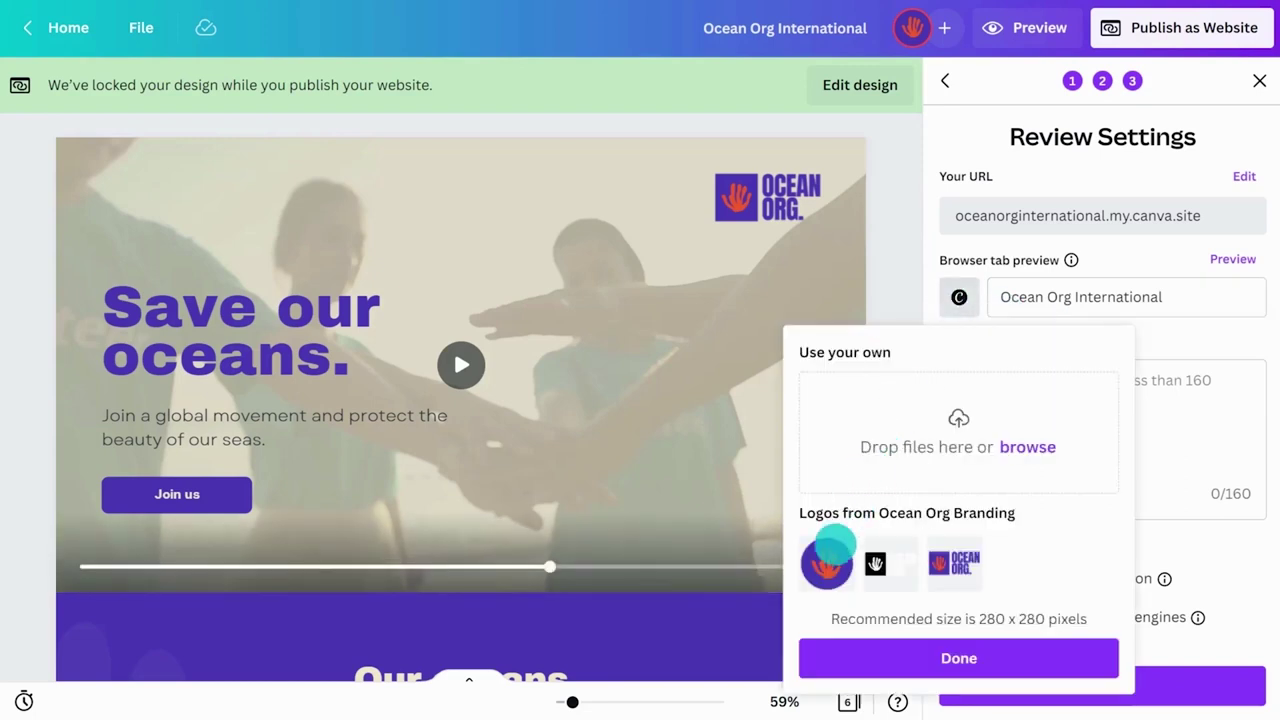
left_click(828, 563)
left_click(958, 654)
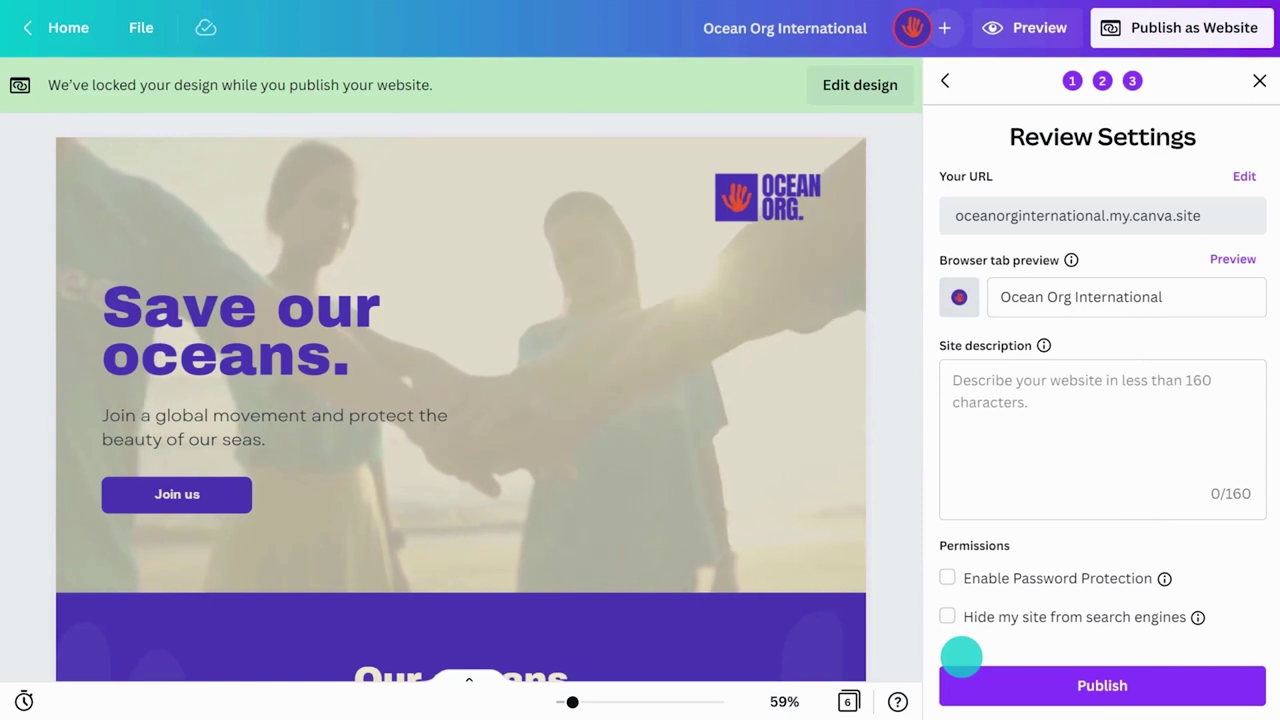
- Add the site description about the international ocean NGO, enable password protection, and hide from search engines
left_click(1002, 455)
type("Ocean Org is a")
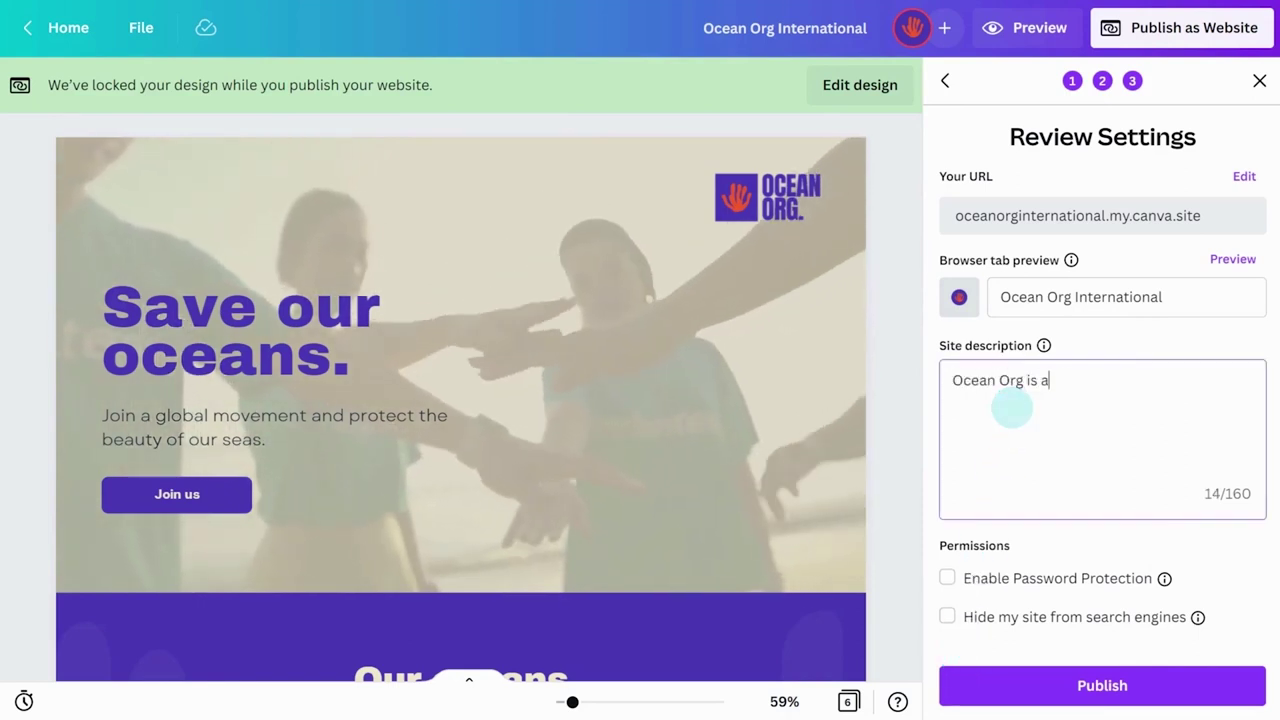
type("n International NGO working to protect the")
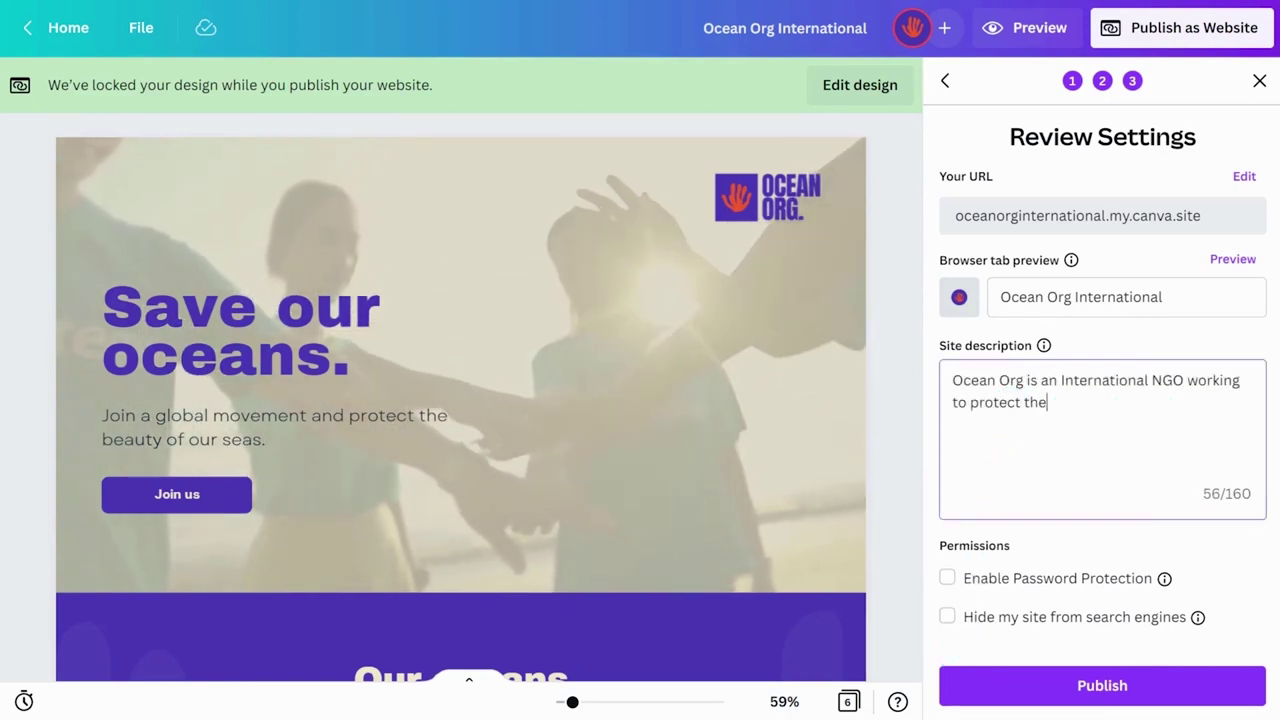
type(" oceans and educate people about marine ecosystems.")
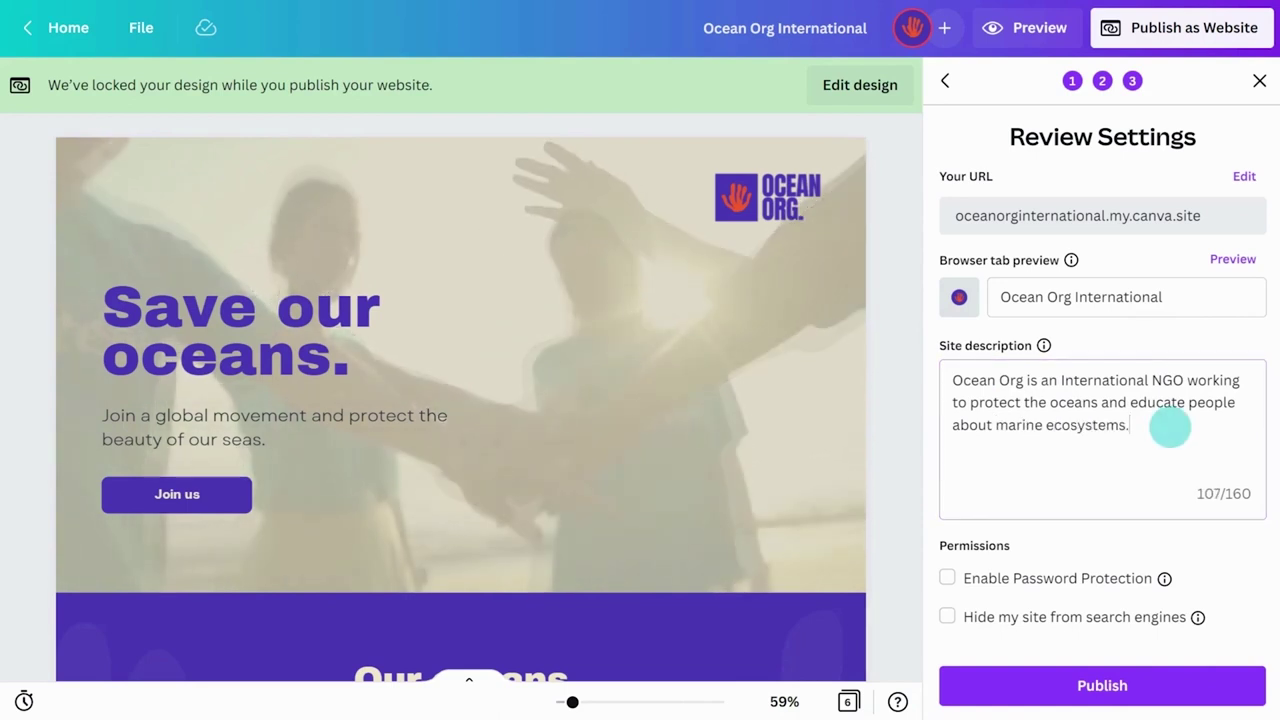
left_click(946, 578)
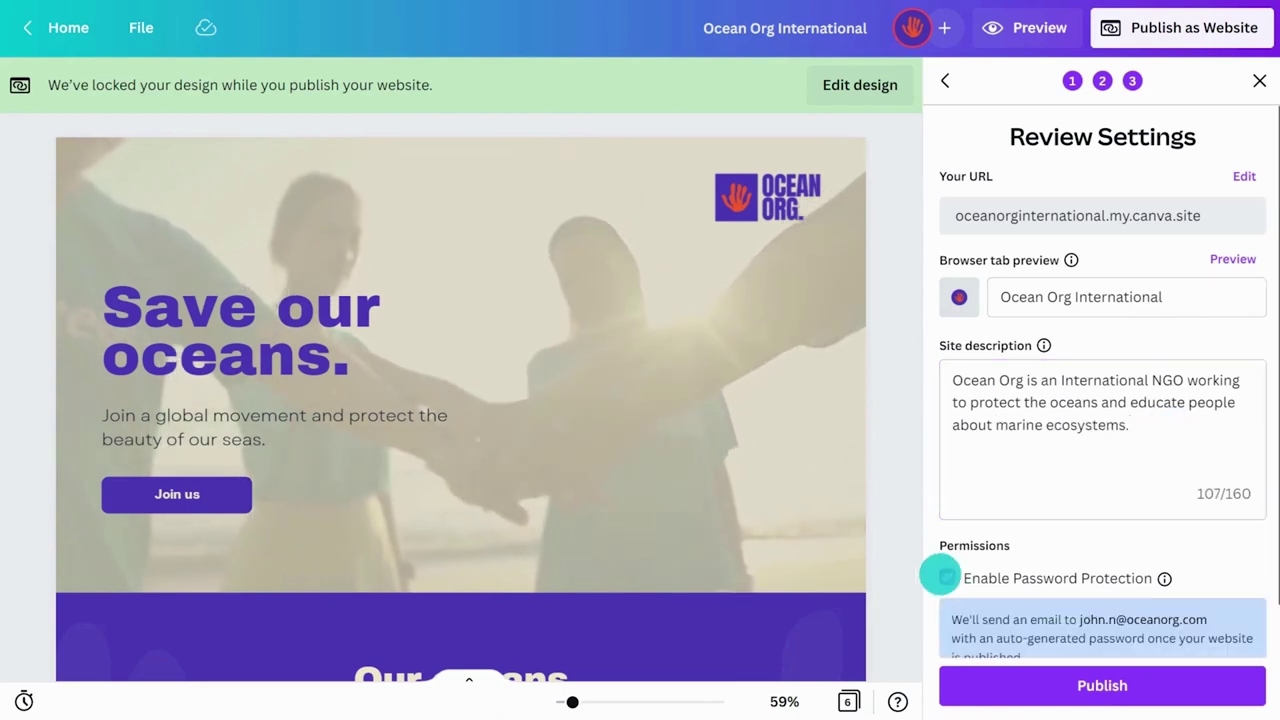
scroll(946, 578, "down", 2)
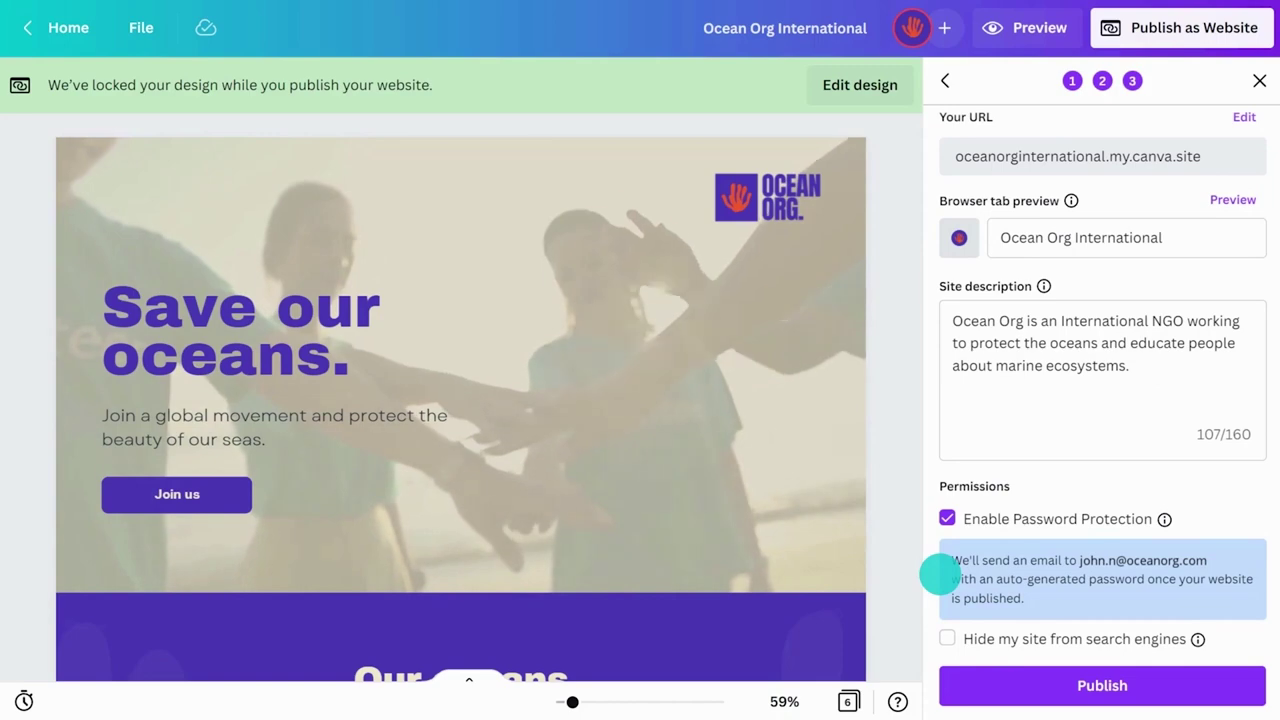
left_click(947, 638)
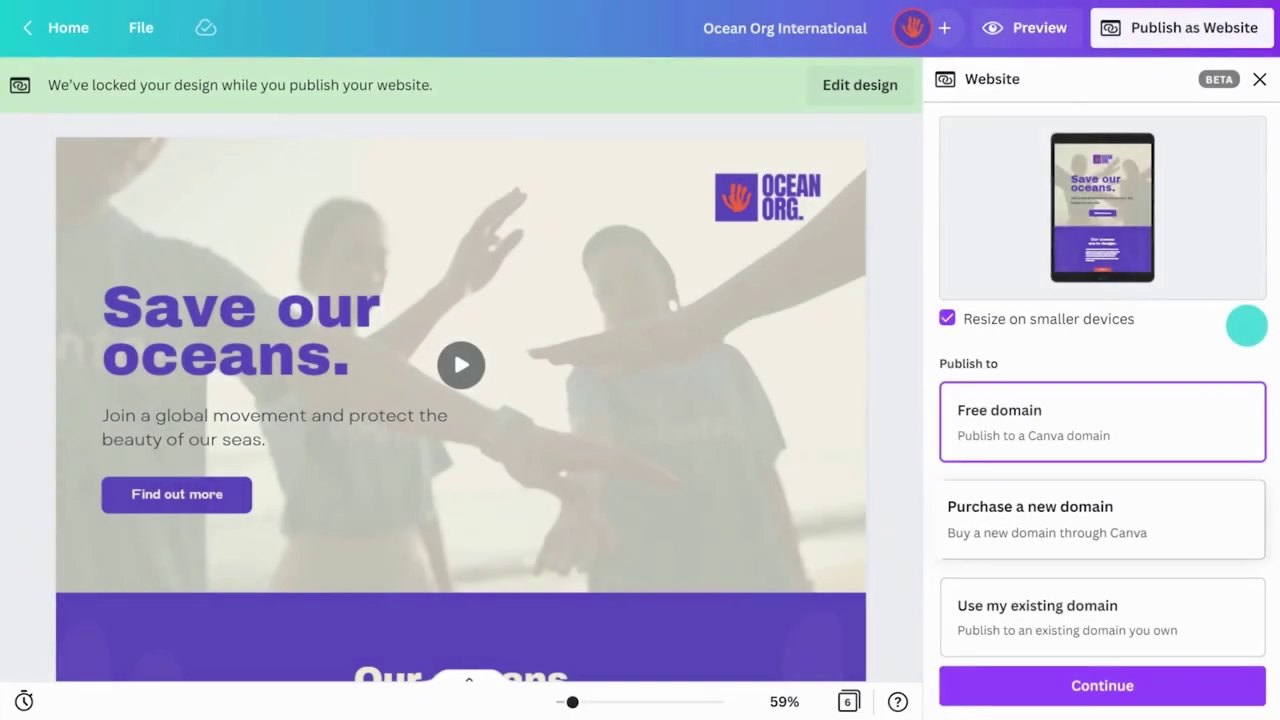
- Choose Purchase a new domain, claim oceanorginternational.org, and accept the prefilled registration details
left_click(1149, 509)
left_click(1100, 686)
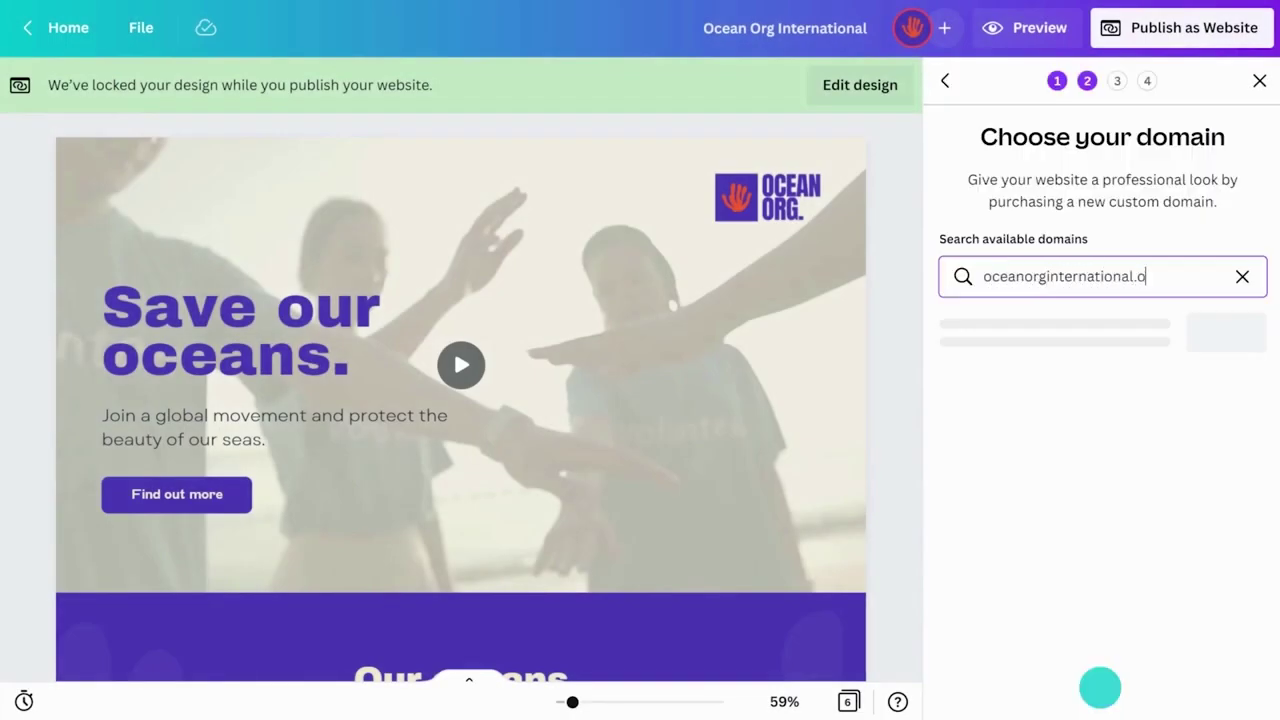
type("rg")
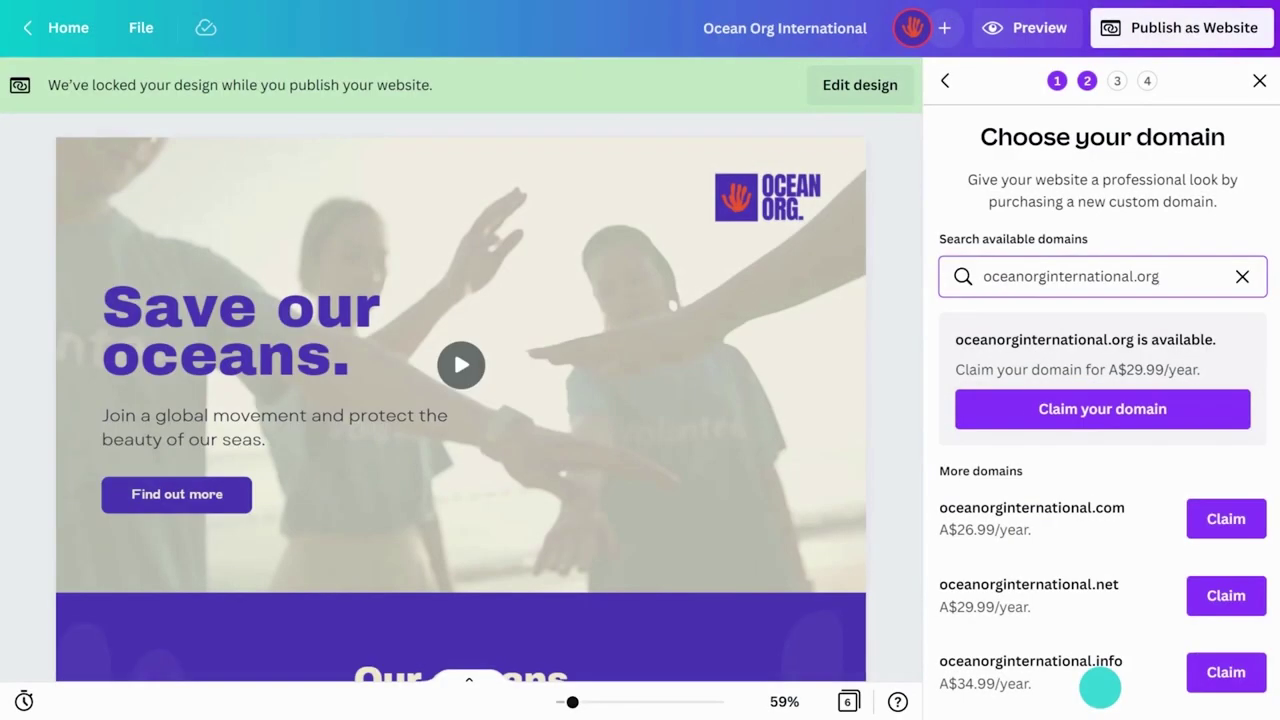
scroll(1130, 622, "down", 5)
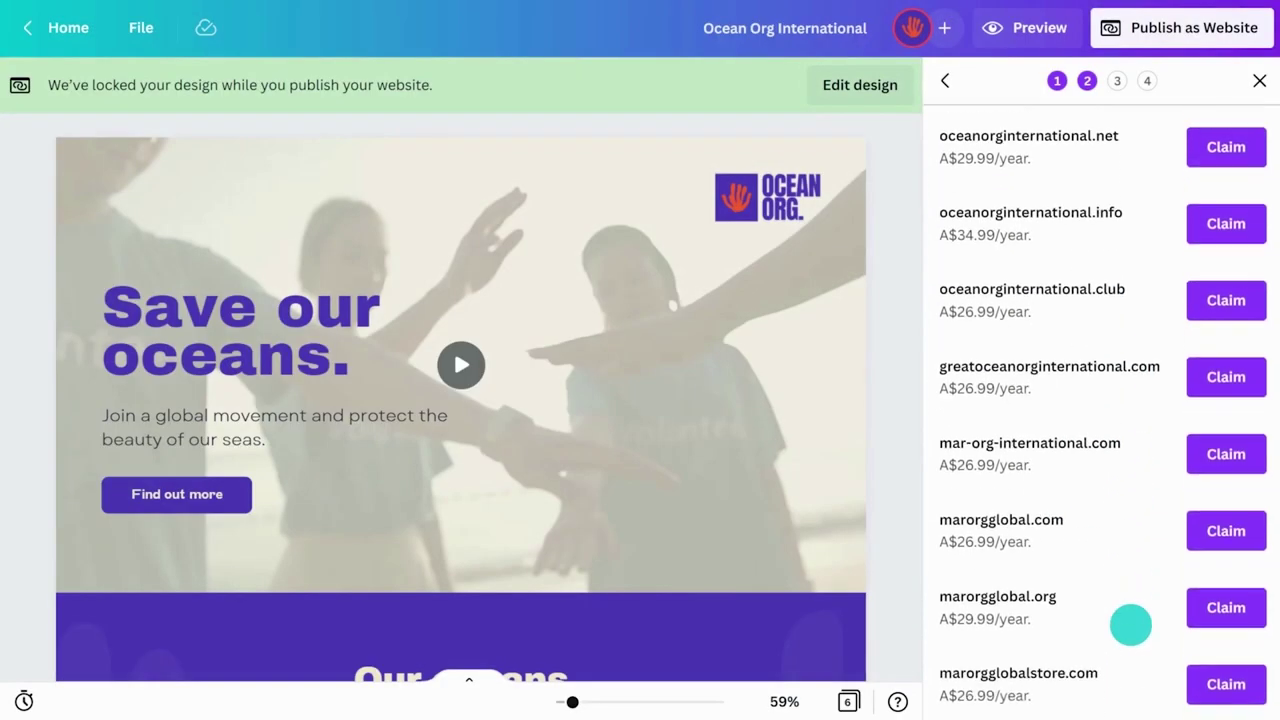
scroll(1130, 624, "up", 5)
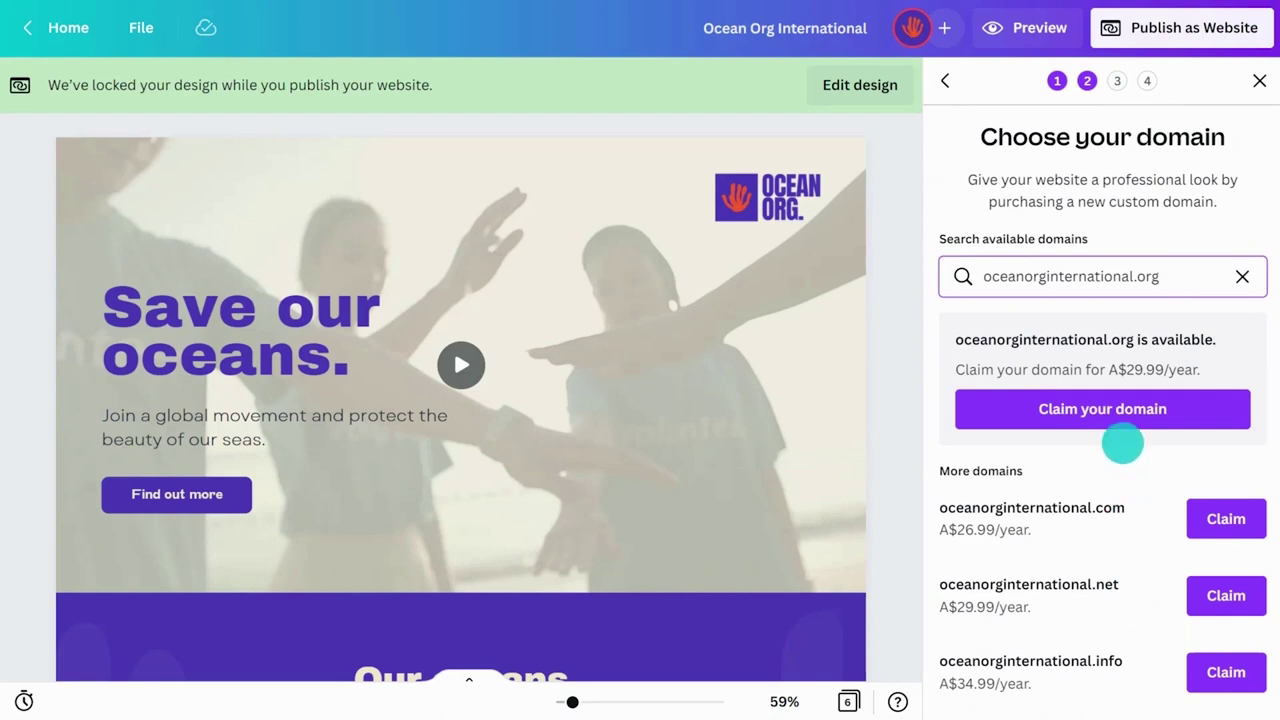
left_click(1120, 412)
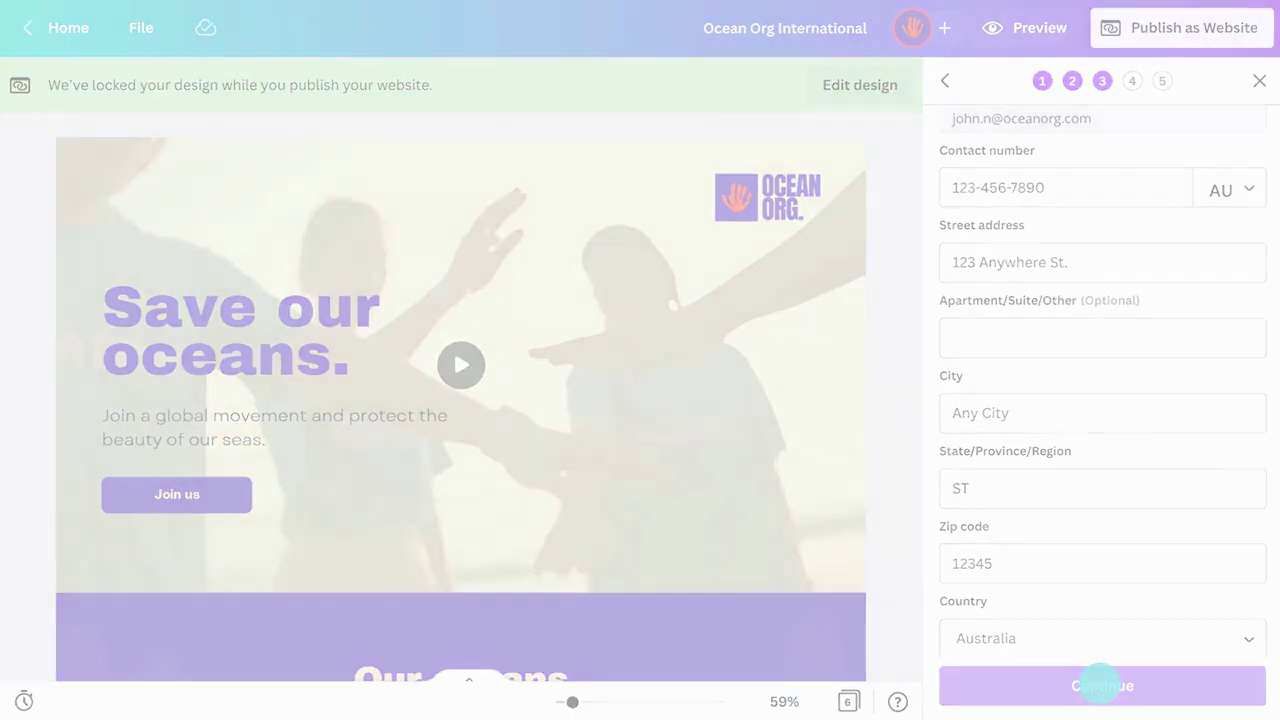
left_click(1100, 684)
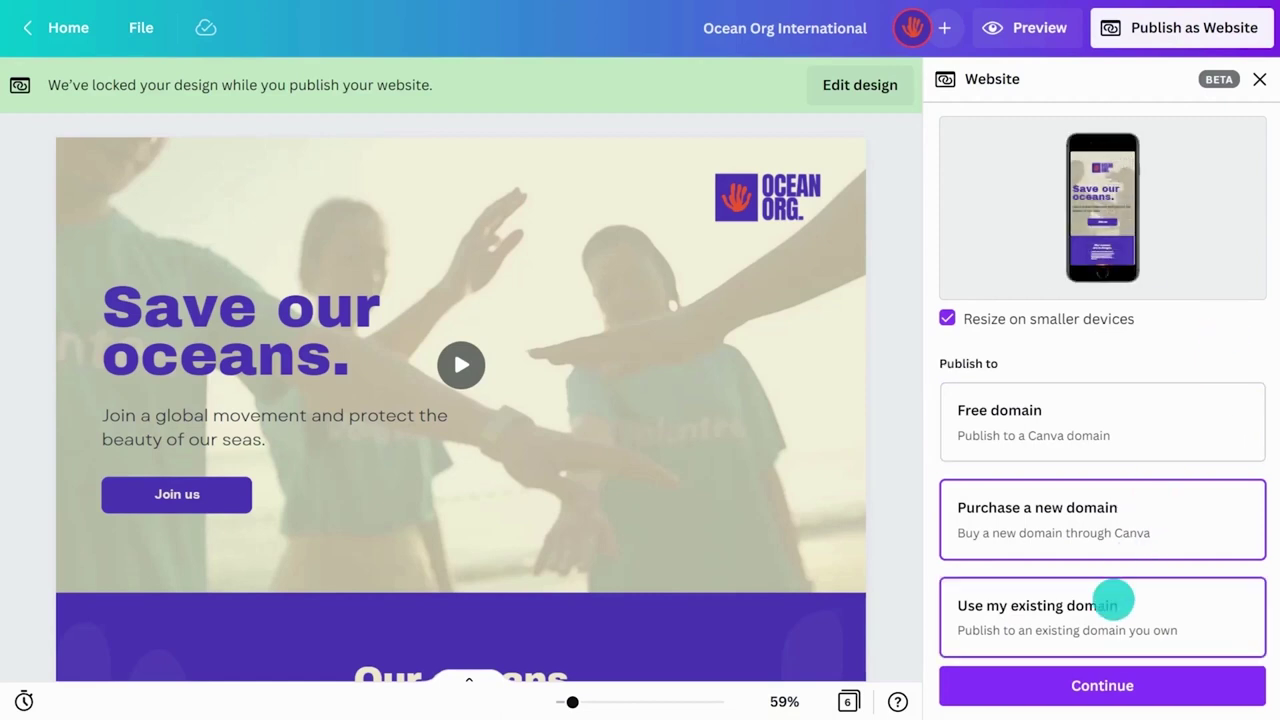
- Choose Use my existing domain and enter oceanorginternational.com as the domain to connect
left_click(1103, 621)
left_click(1084, 688)
left_click(1183, 378)
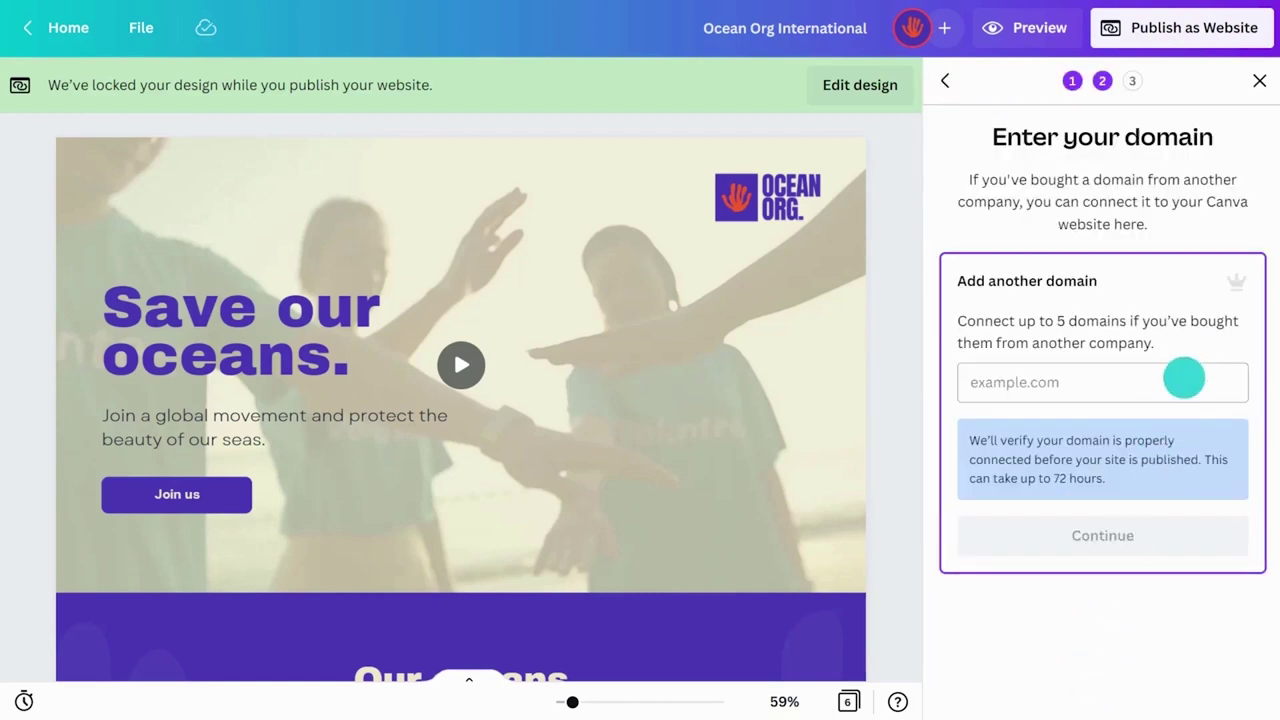
type("oceanorginternational.com")
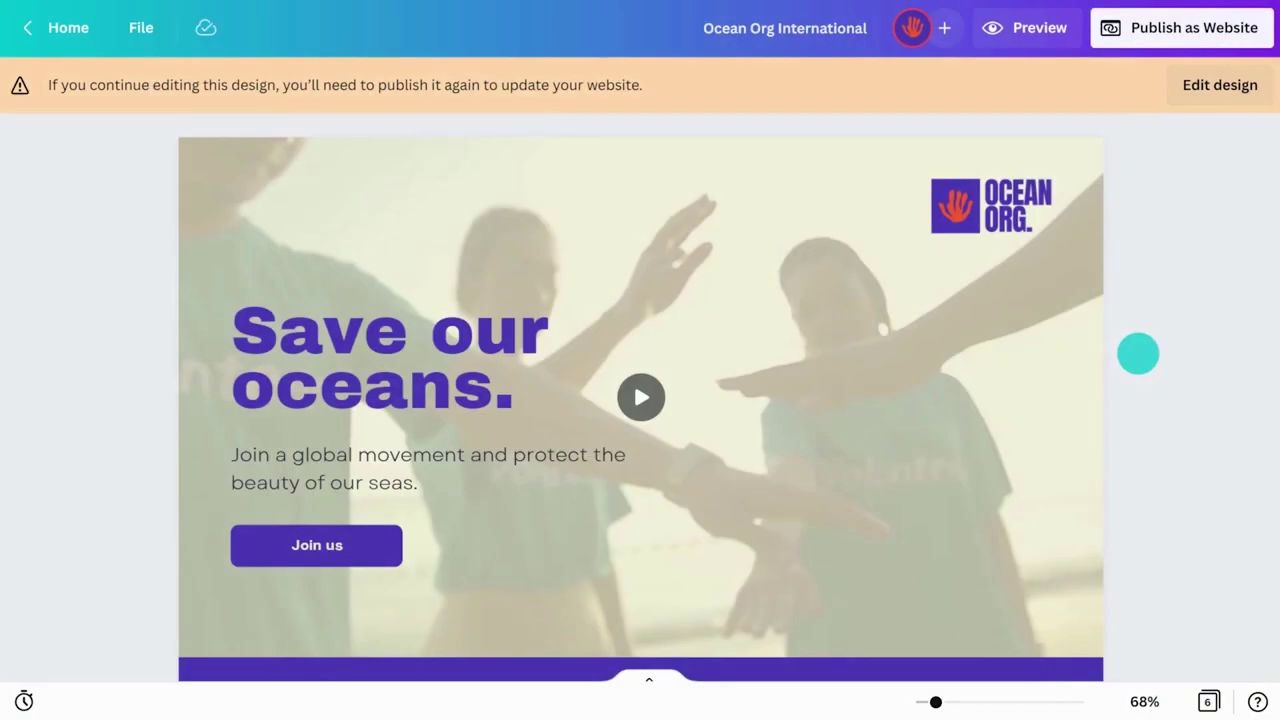
- Change the hero button text from Join us to Find out more
left_click(1214, 84)
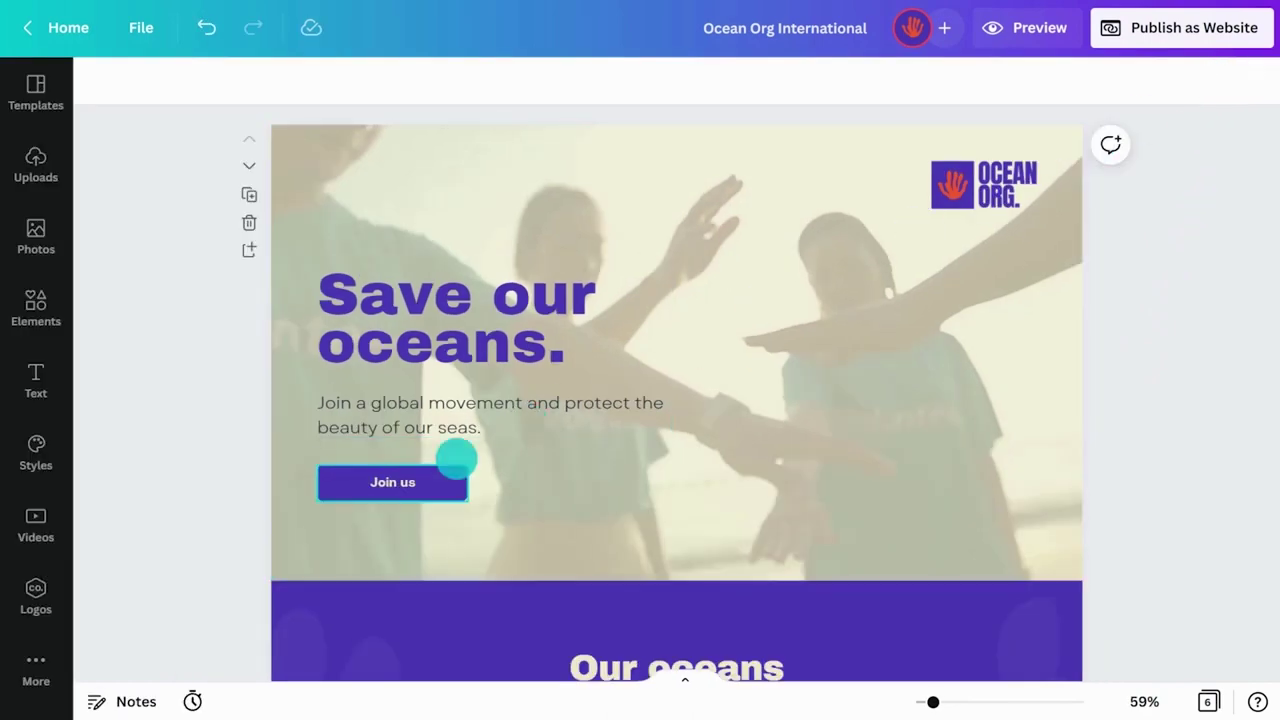
double_click(410, 482)
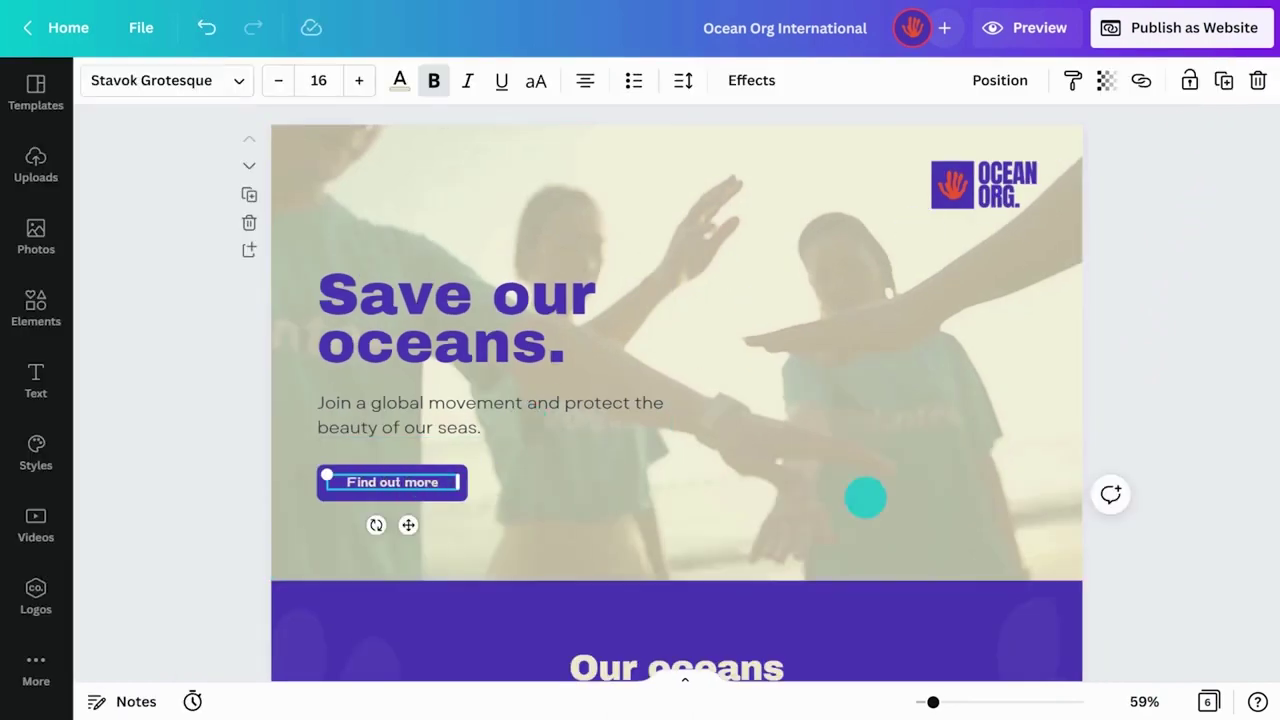
left_click(1180, 509)
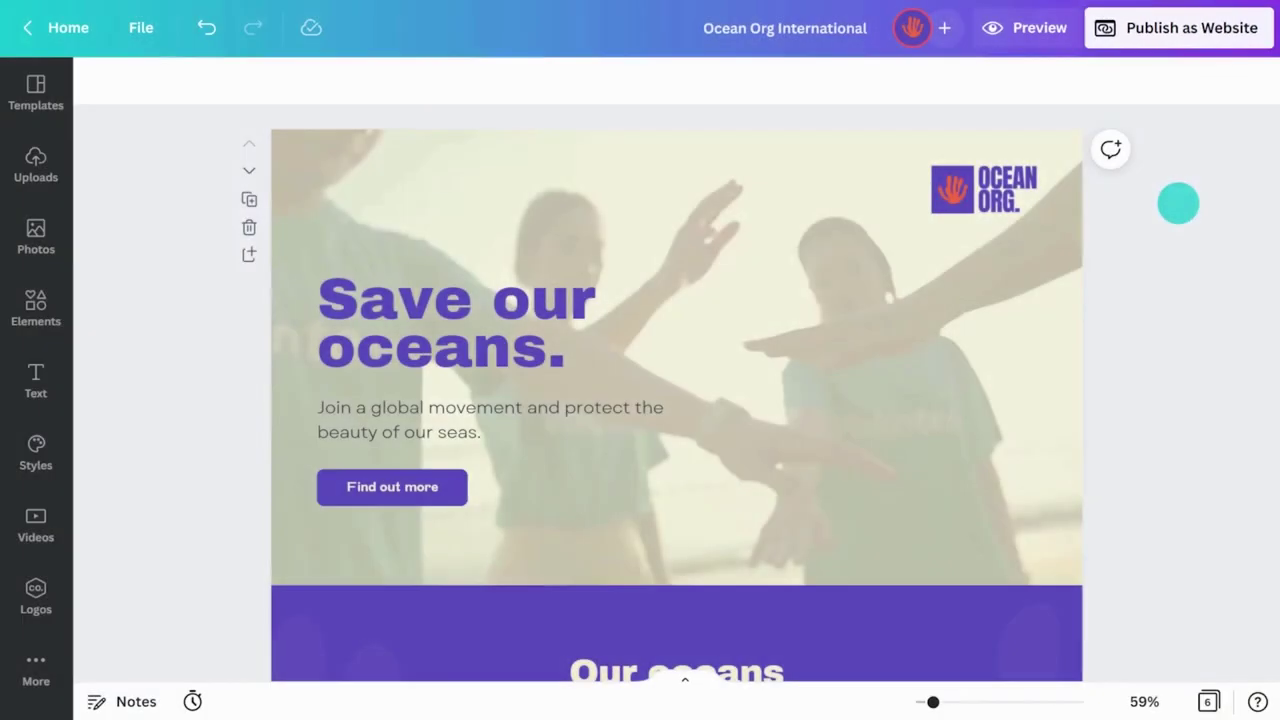
- Publish the website to oceanorginternational.my.canva.site
left_click(1212, 38)
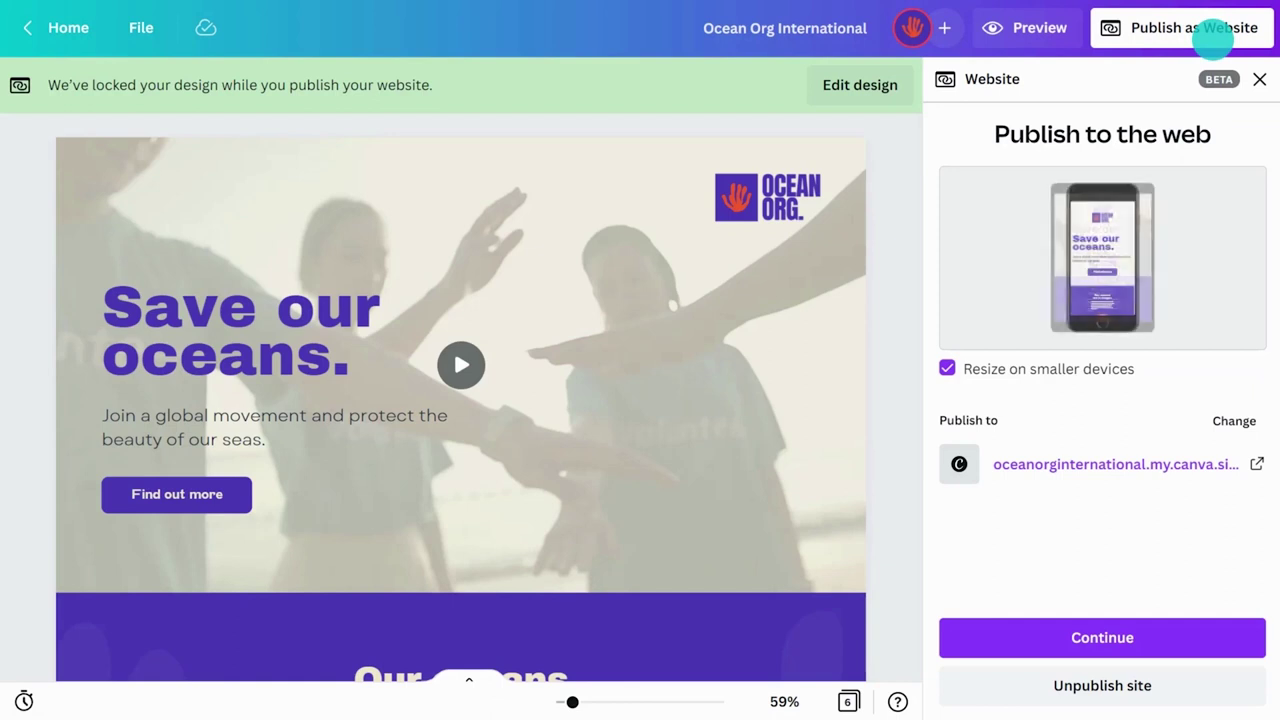
left_click(1041, 632)
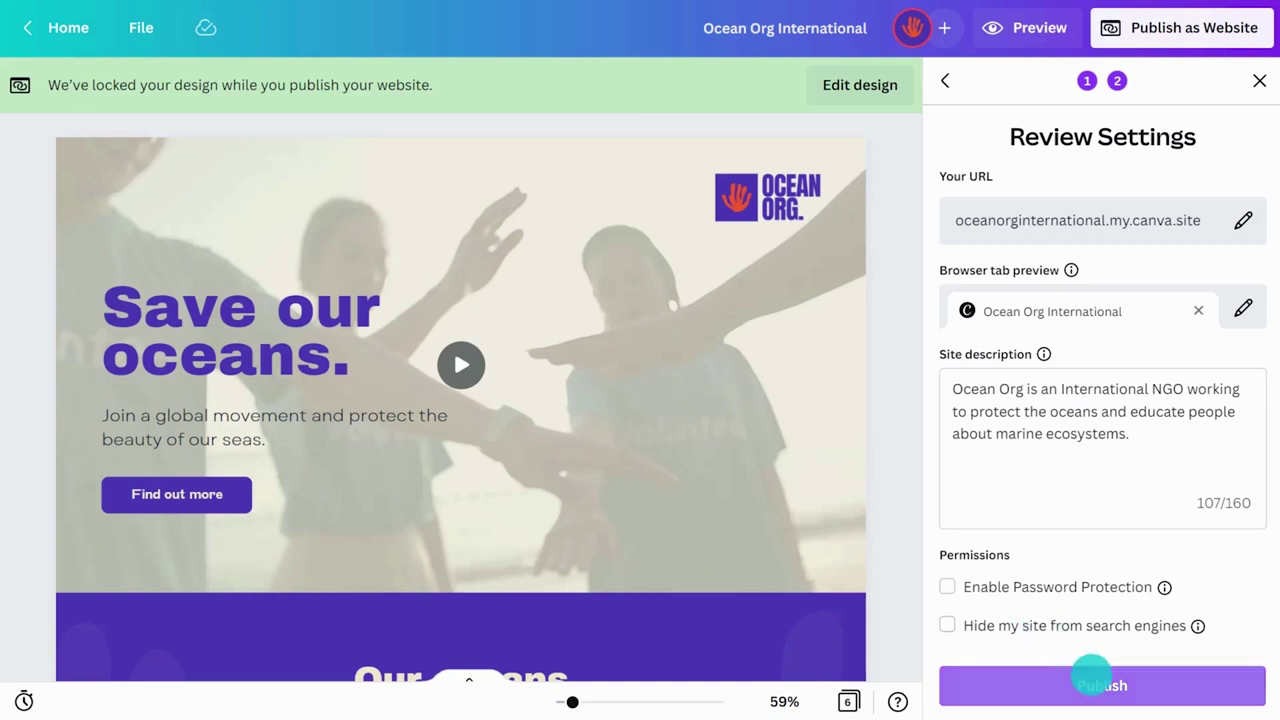
left_click(1089, 677)
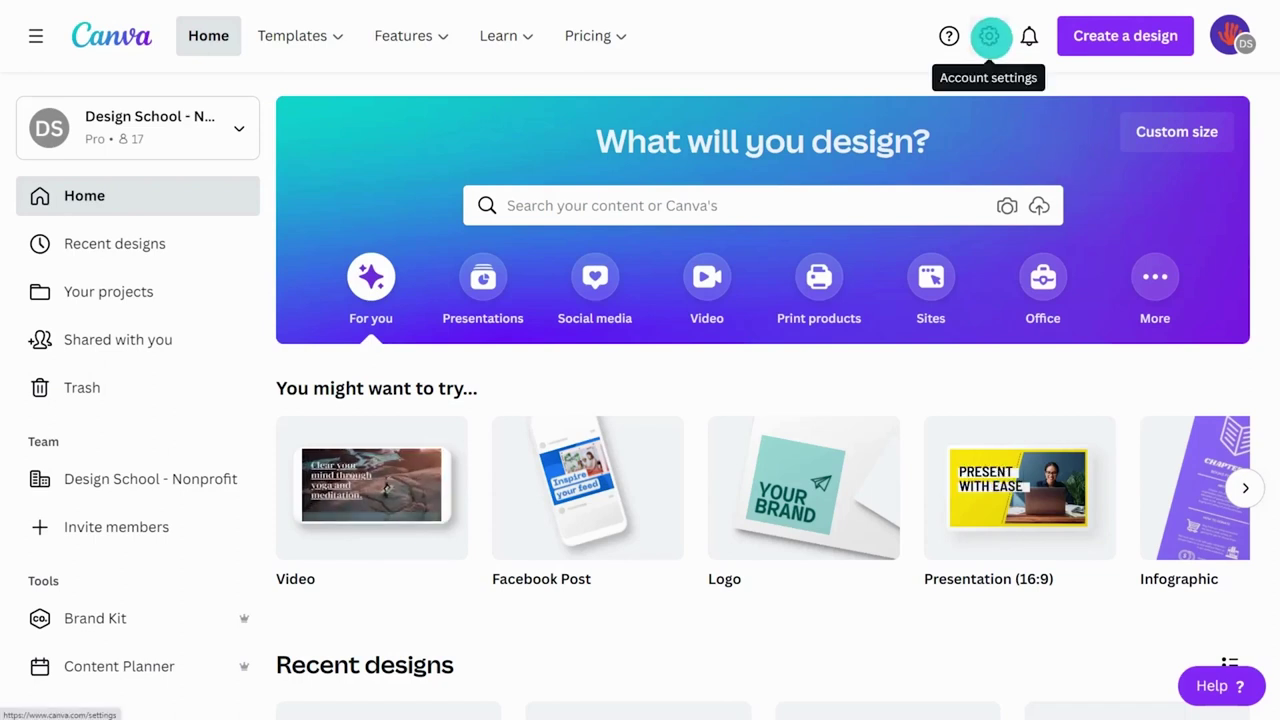
- In account Domains, manage oceanorginternational.my.canva.site and open the Ocean Org International design's options menu
left_click(989, 36)
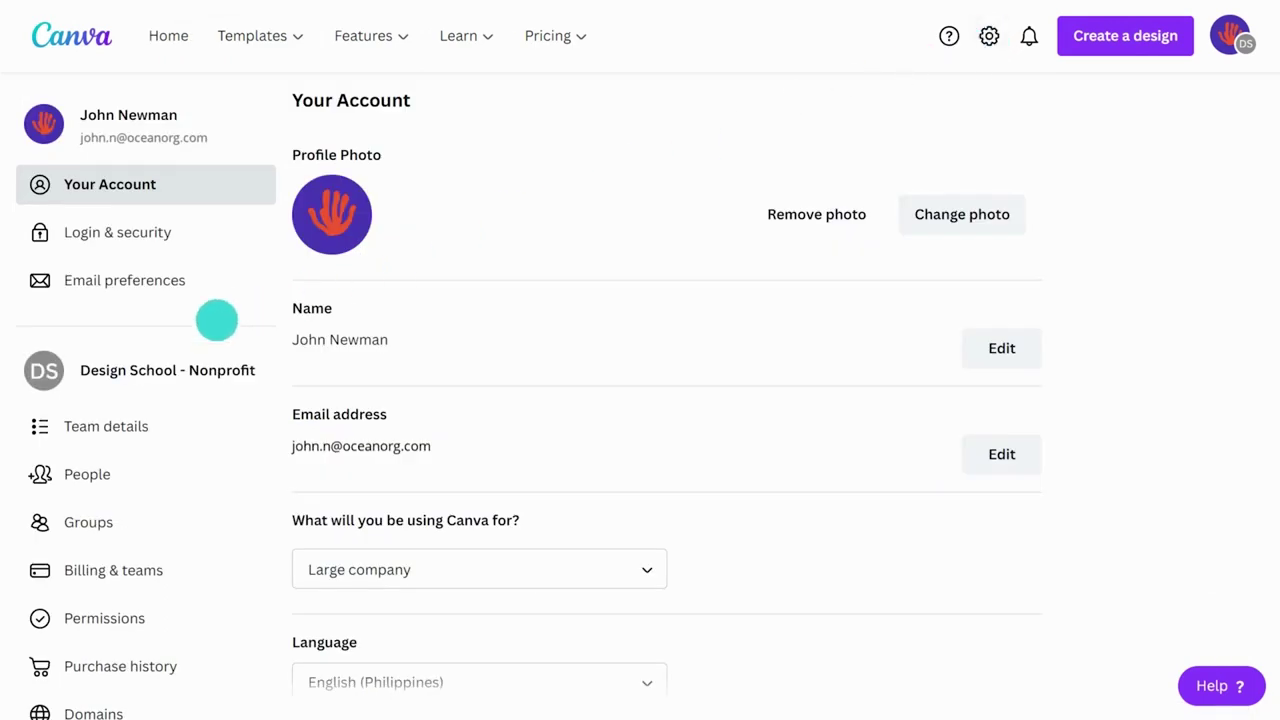
scroll(214, 317, "down", 1)
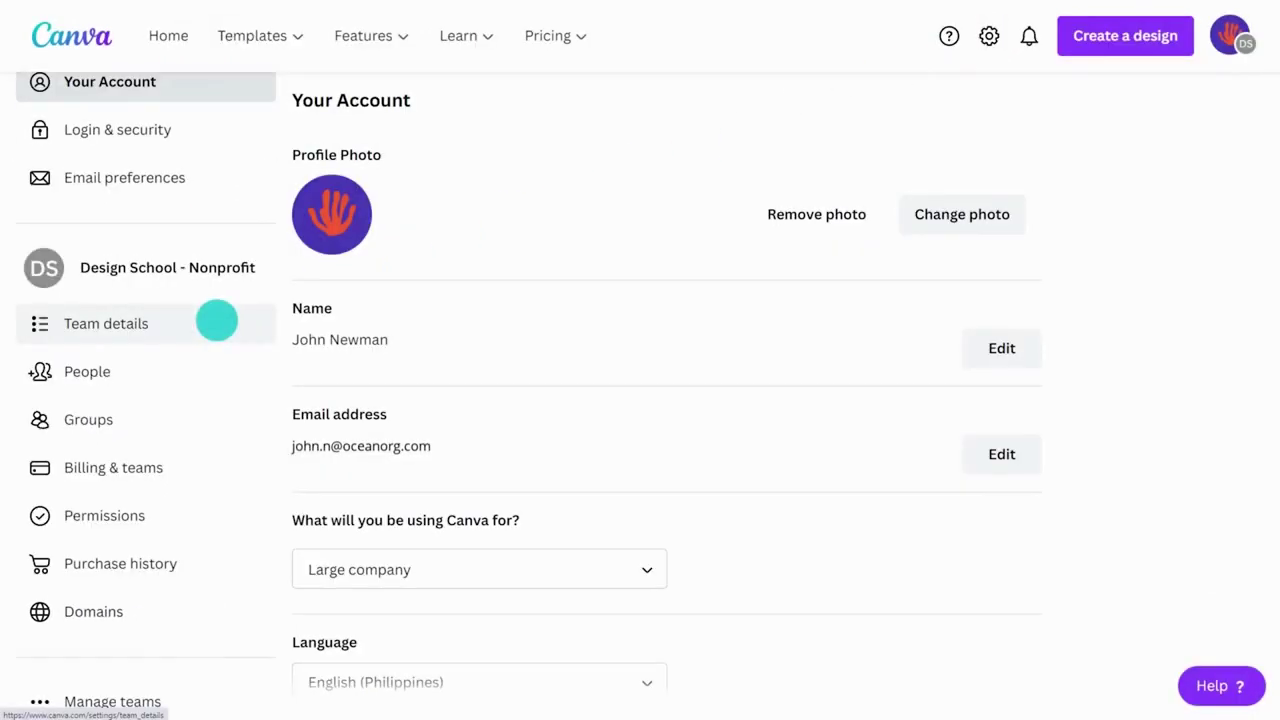
left_click(103, 611)
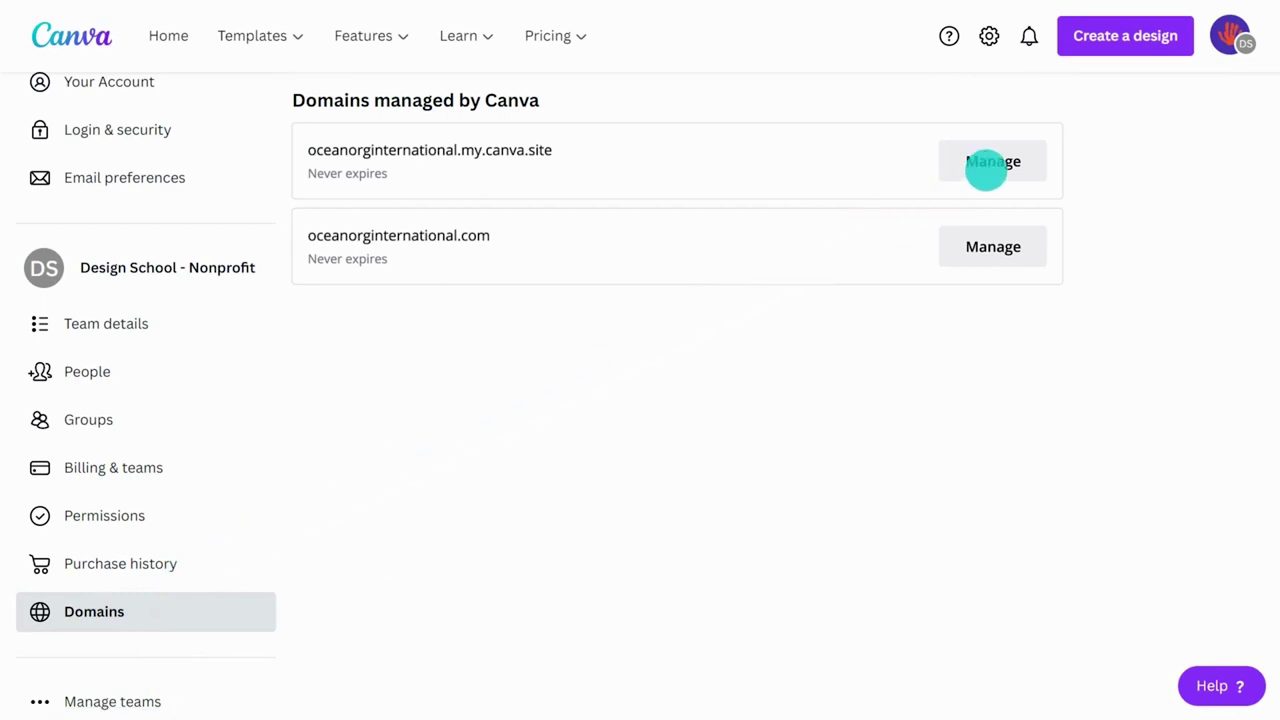
left_click(986, 166)
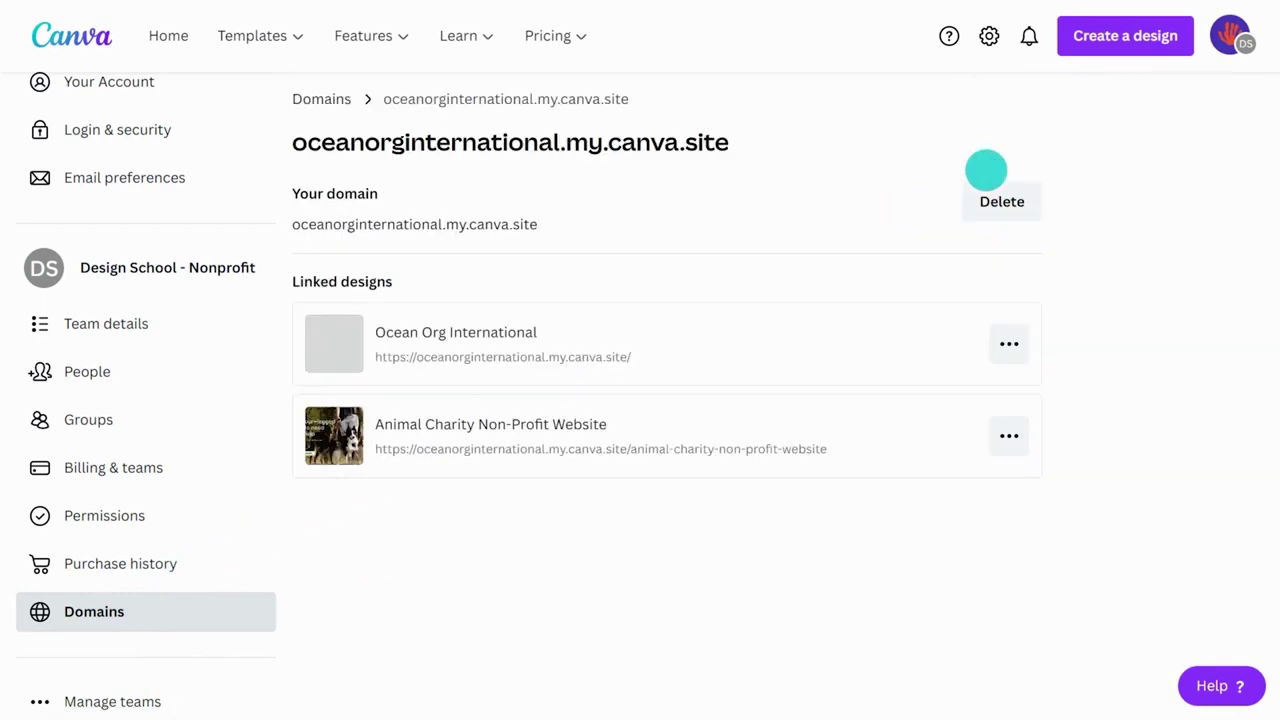
left_click(1005, 343)
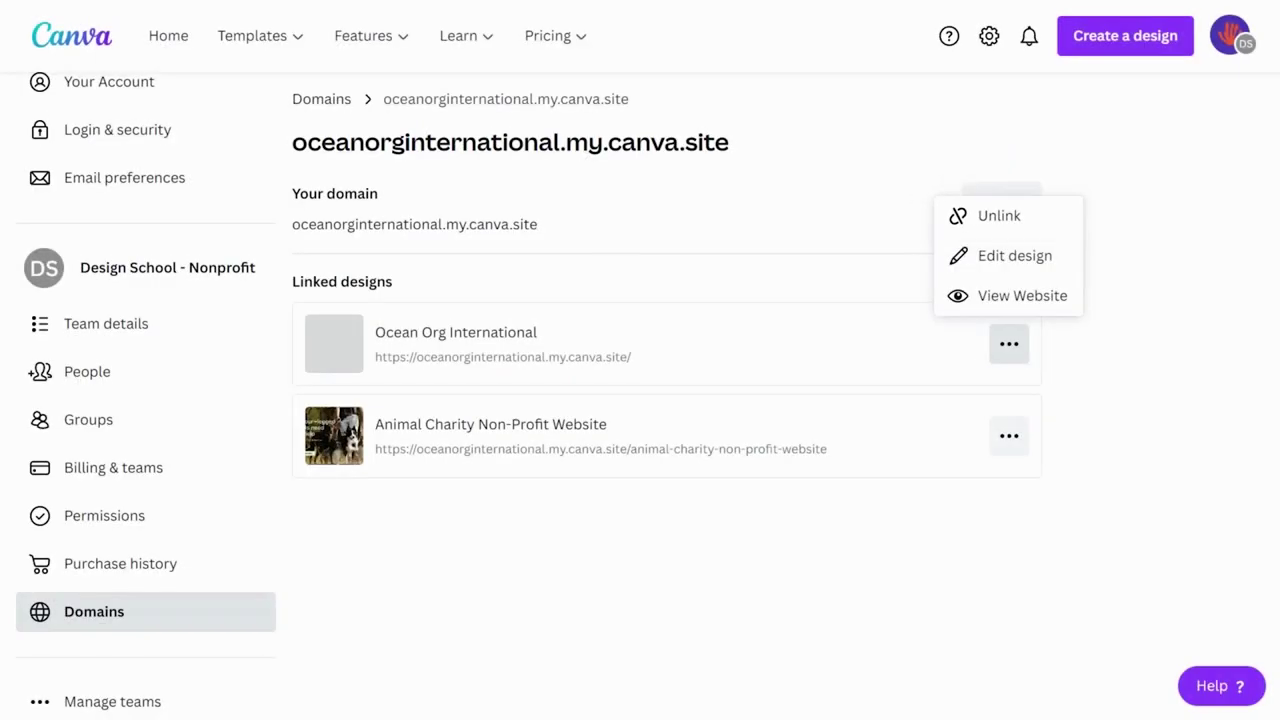